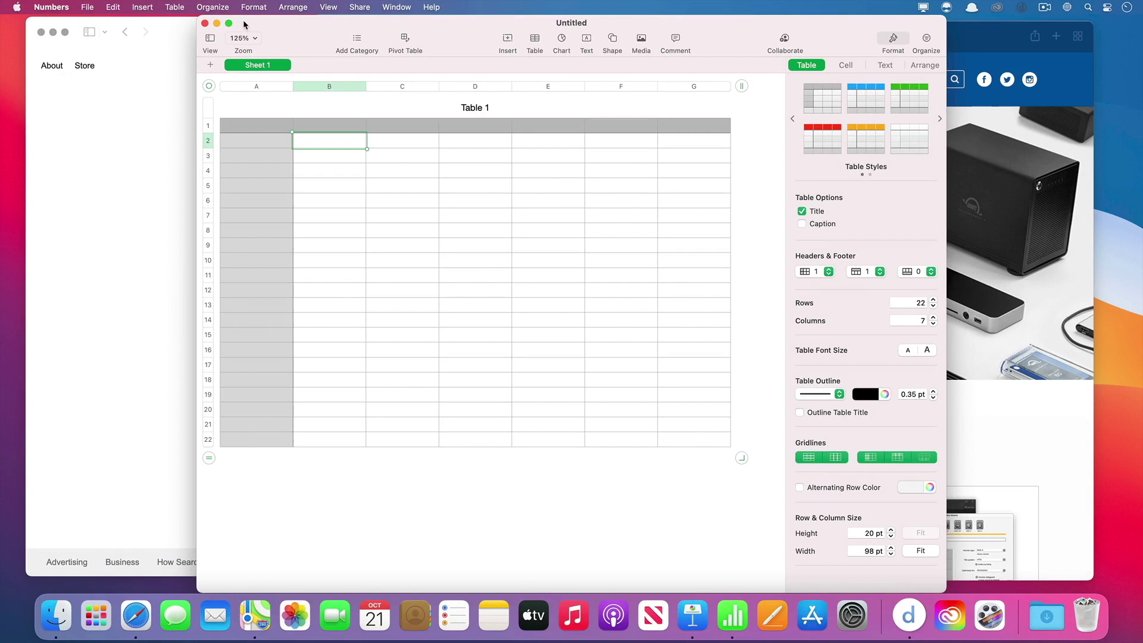
Cycle with Command-Tab past Maps to bring Safari's OWC Digital page to the front
{"action": "key", "text": "cmd+Tab"}
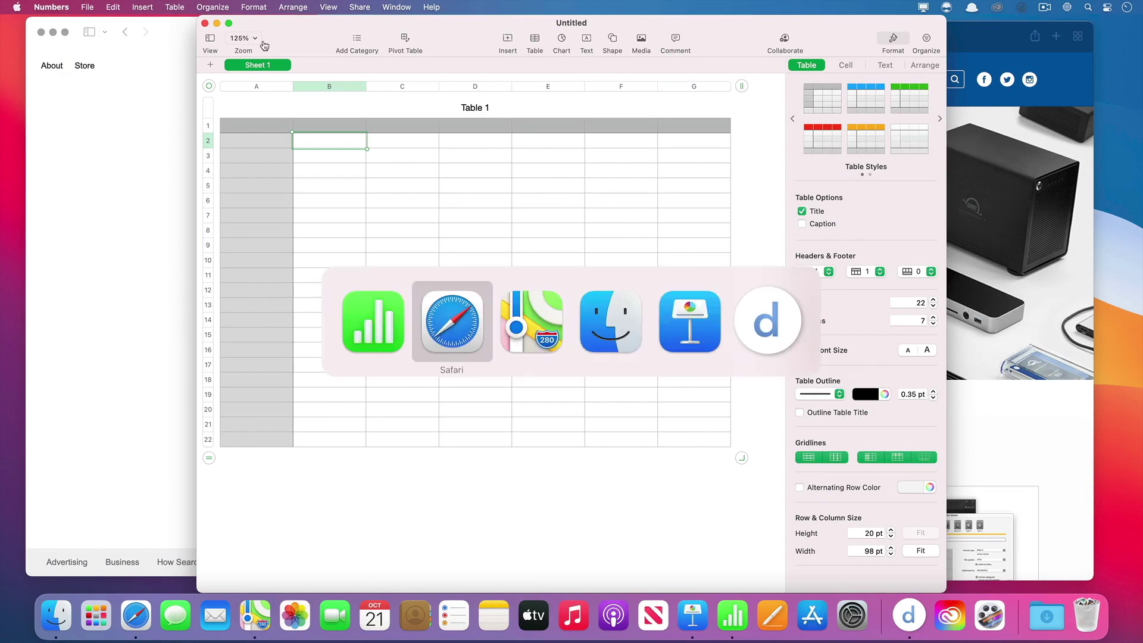
{"action": "key", "text": "super+Tab"}
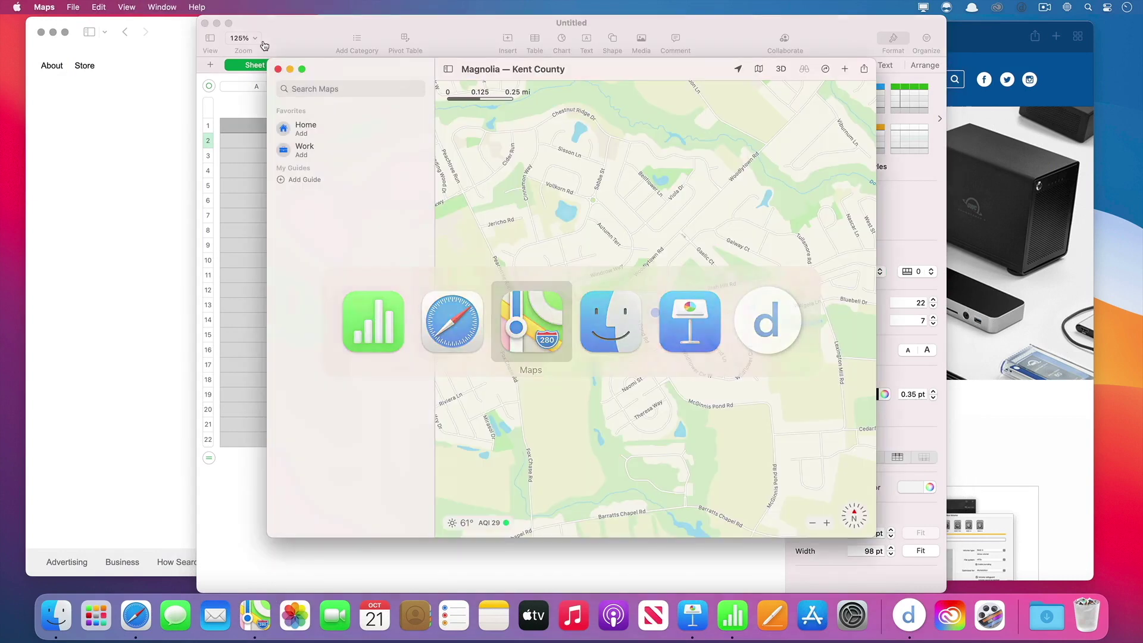
{"action": "key", "text": "super+Tab"}
{"action": "key", "text": "super+Tab"}
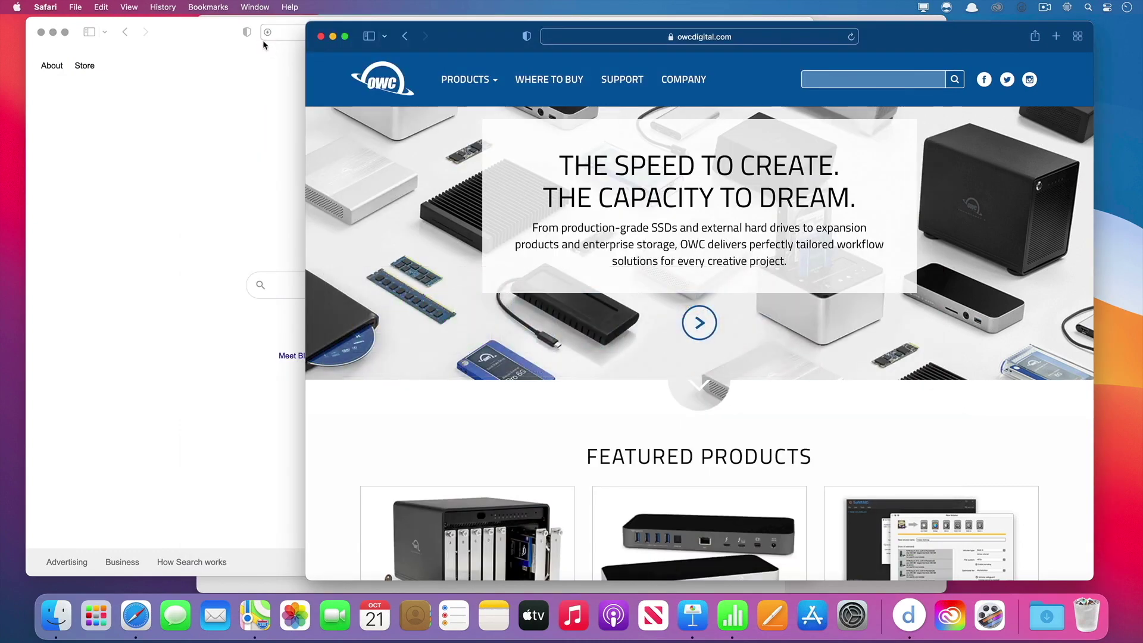
Minimize Safari's Google page window and the Maps window to the Dock
{"action": "left_click", "coordinate": [263, 40]}
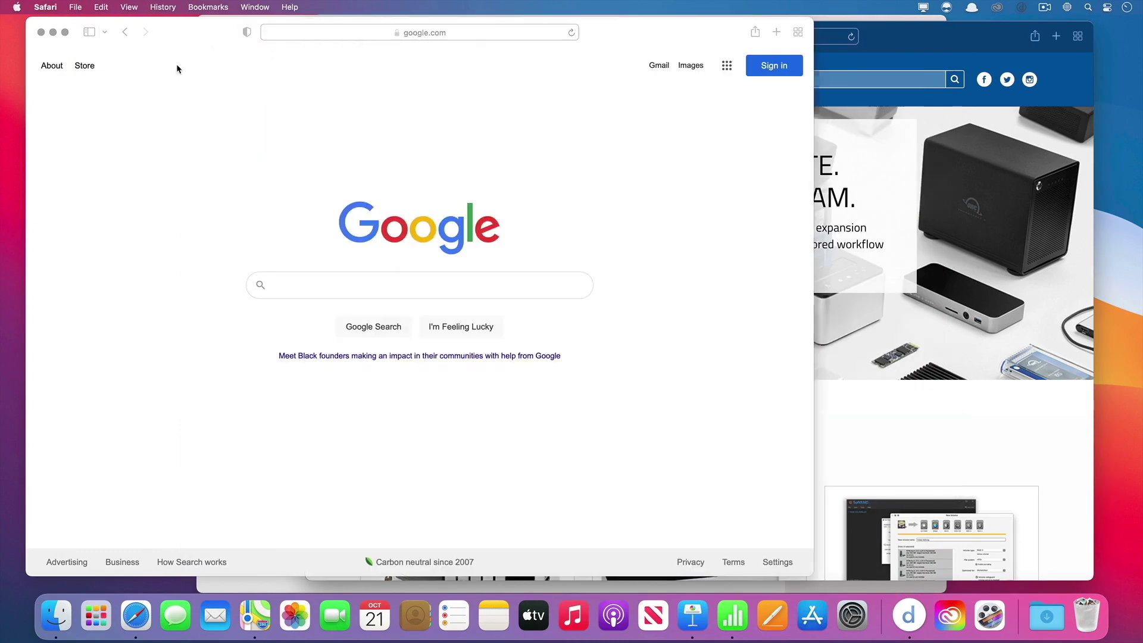
{"action": "left_click", "coordinate": [53, 32]}
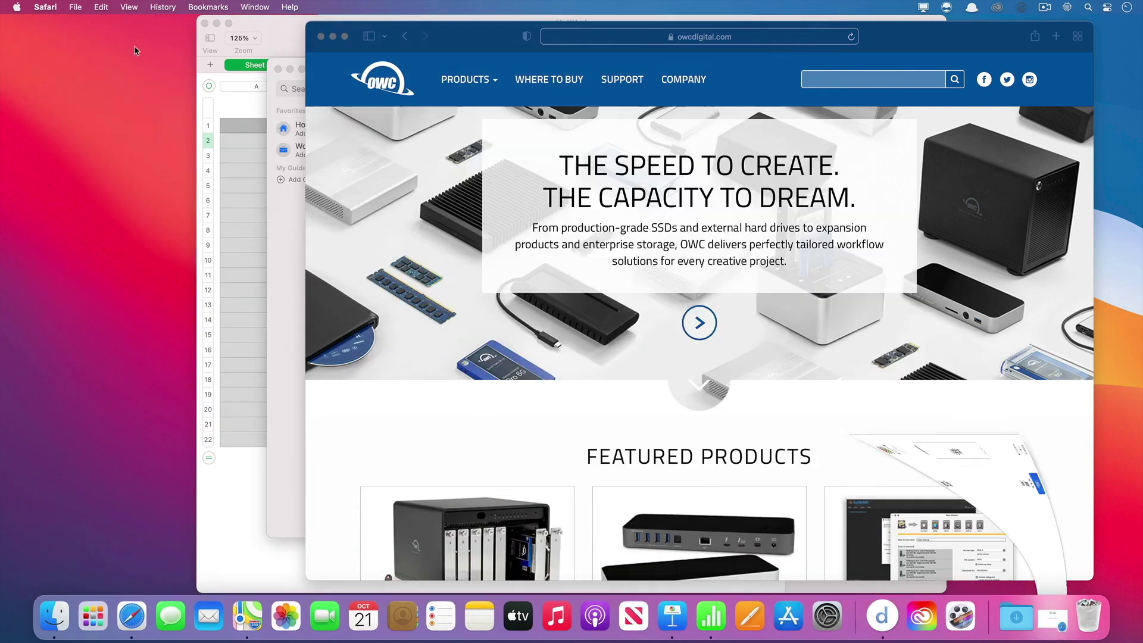
{"action": "left_click", "coordinate": [291, 70]}
{"action": "left_click", "coordinate": [289, 69]}
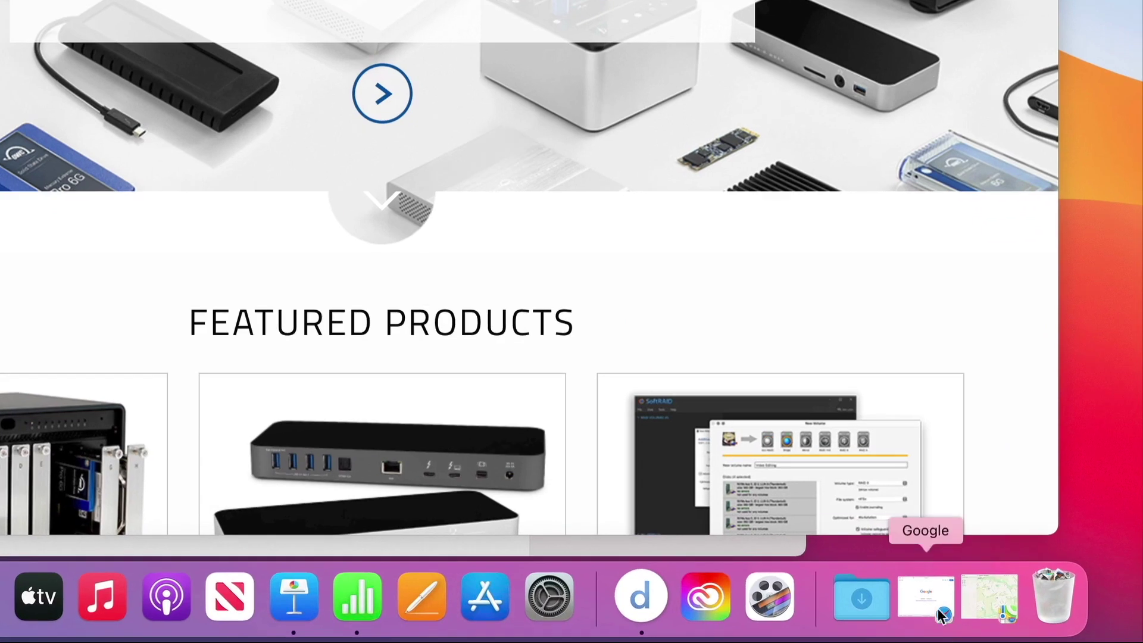
Restore both windows from the Dock, then bring the OWC page window forward
{"action": "left_click", "coordinate": [940, 615]}
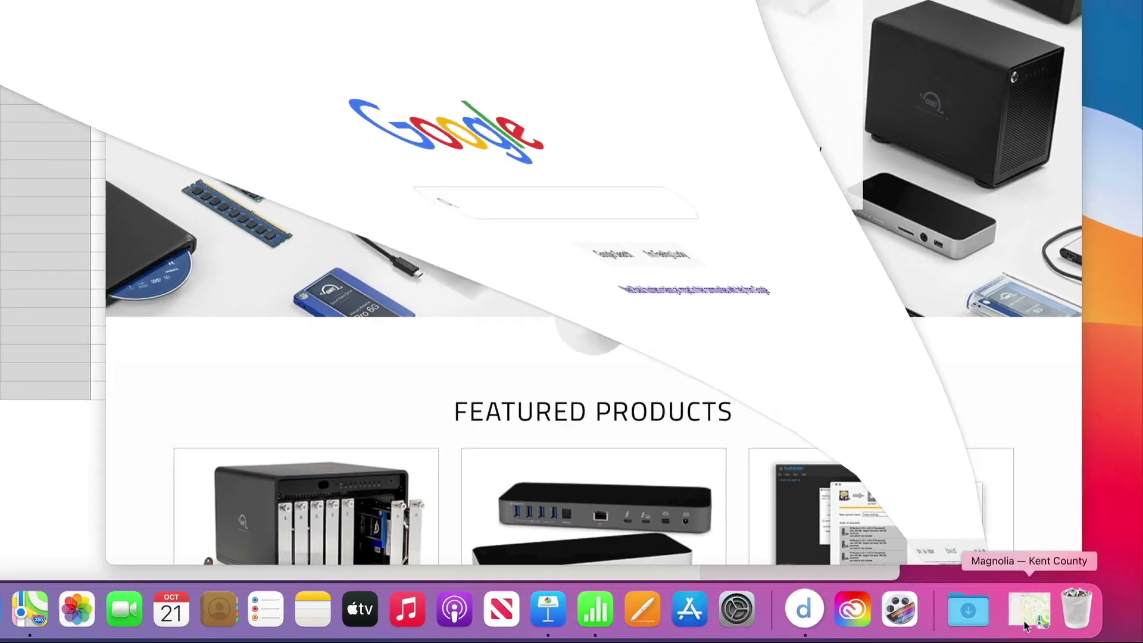
{"action": "left_click", "coordinate": [1034, 617]}
{"action": "left_click", "coordinate": [219, 422]}
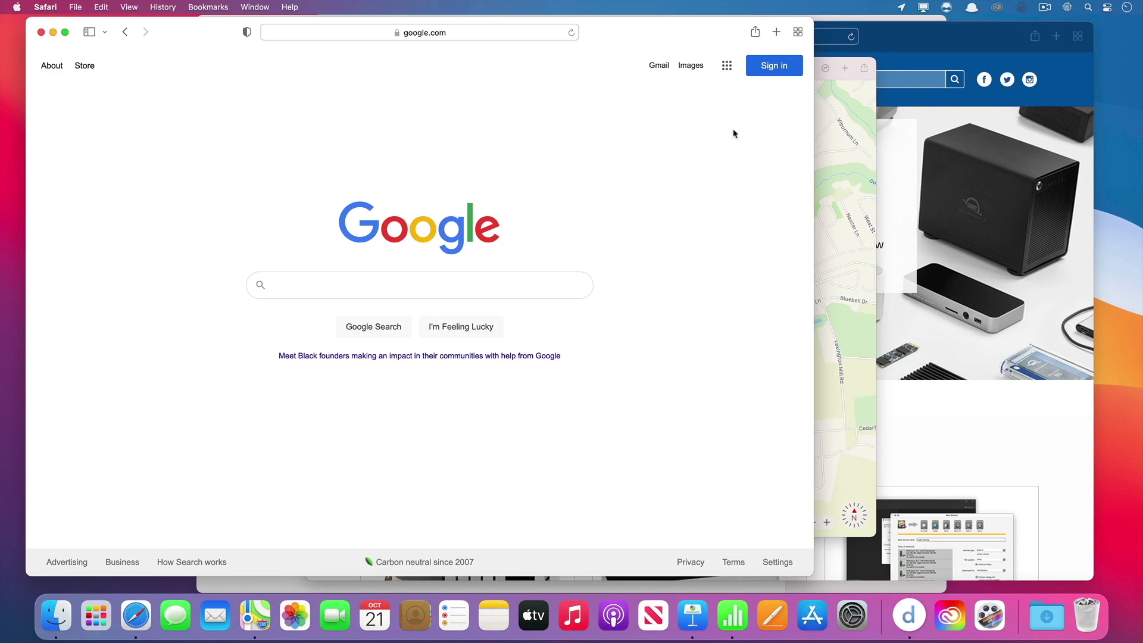
{"action": "left_click", "coordinate": [959, 47]}
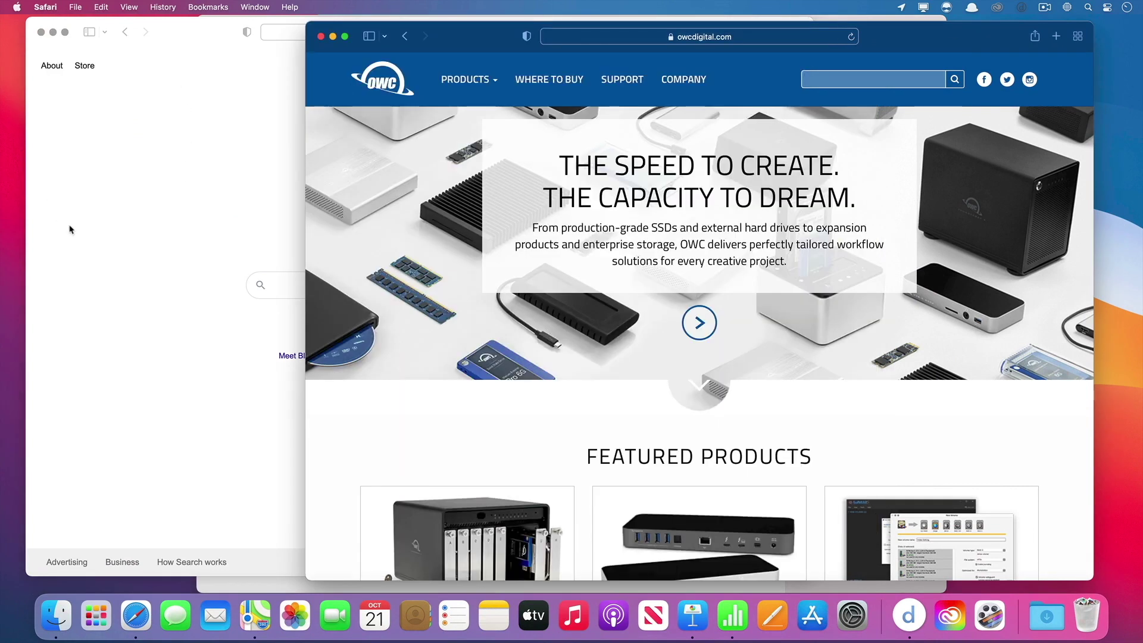
{"action": "left_click", "coordinate": [45, 7]}
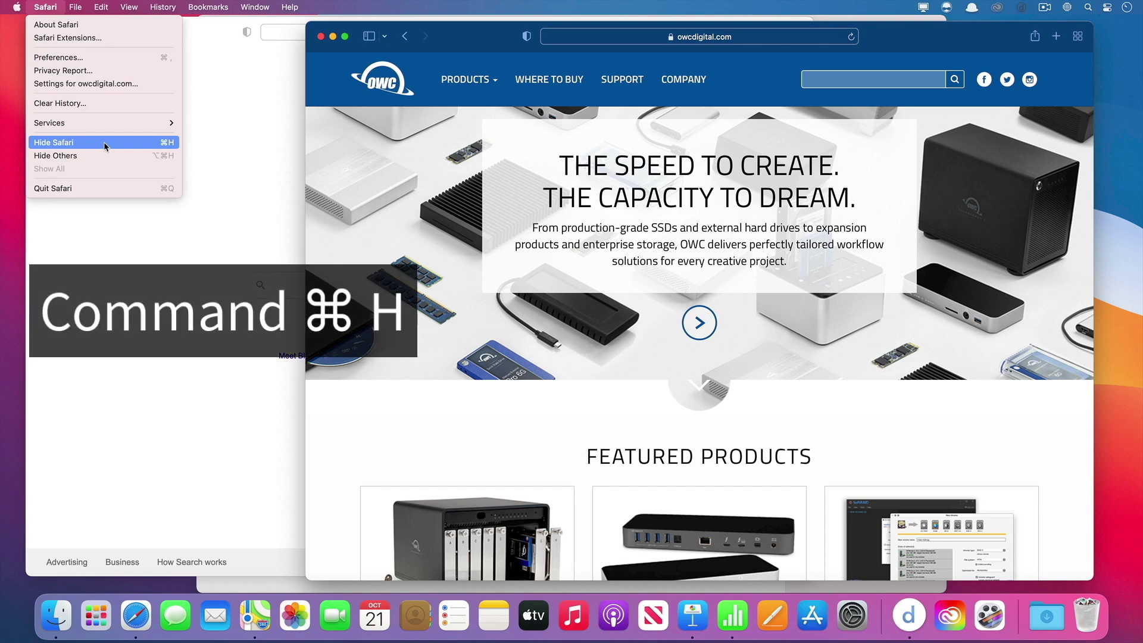
{"action": "left_click", "coordinate": [460, 218]}
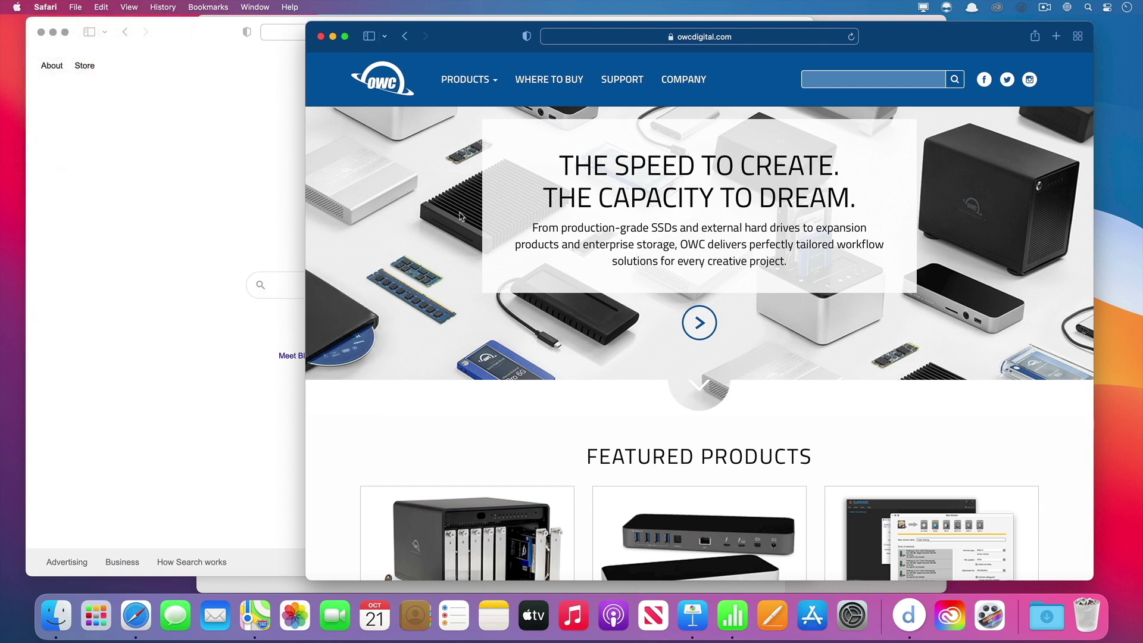
Hide Safari, then Maps, with Command-H so only the untitled Numbers spreadsheet remains
{"action": "key", "text": "super+h"}
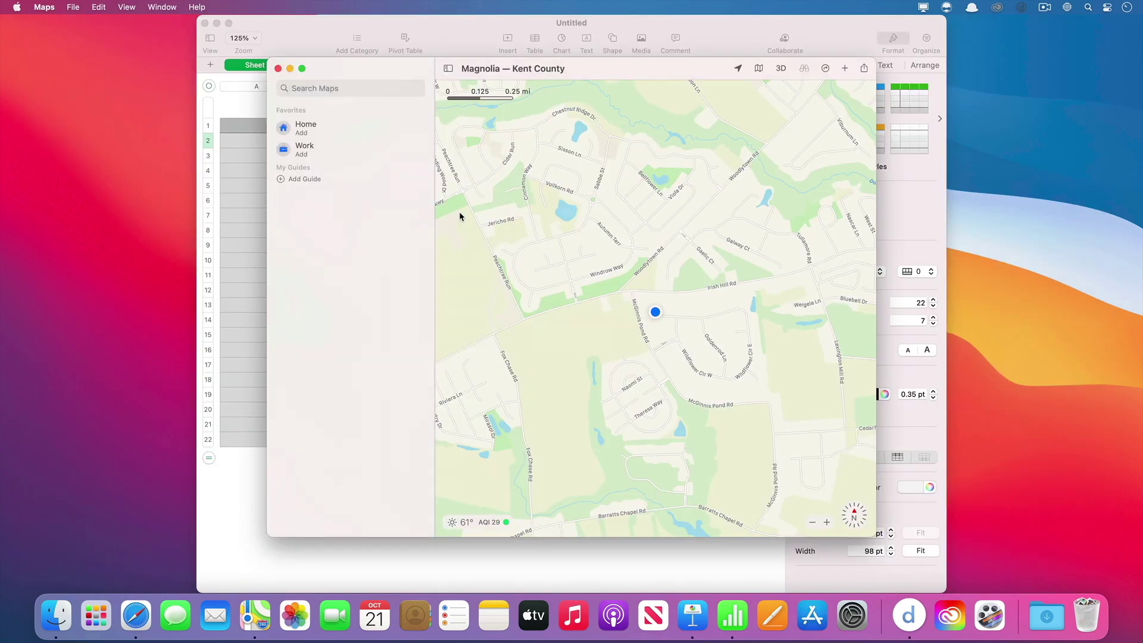
{"action": "key", "text": "super+h"}
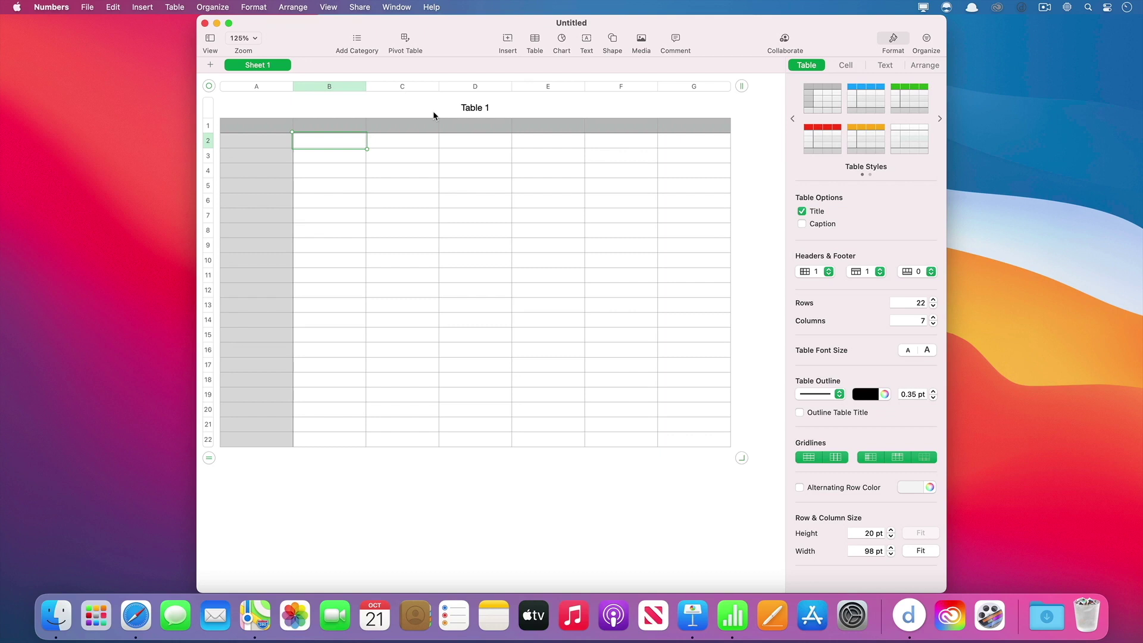
Pick Safari in the Command-Tab switcher so its OWC and Google windows reappear
{"action": "key", "text": "super+Tab"}
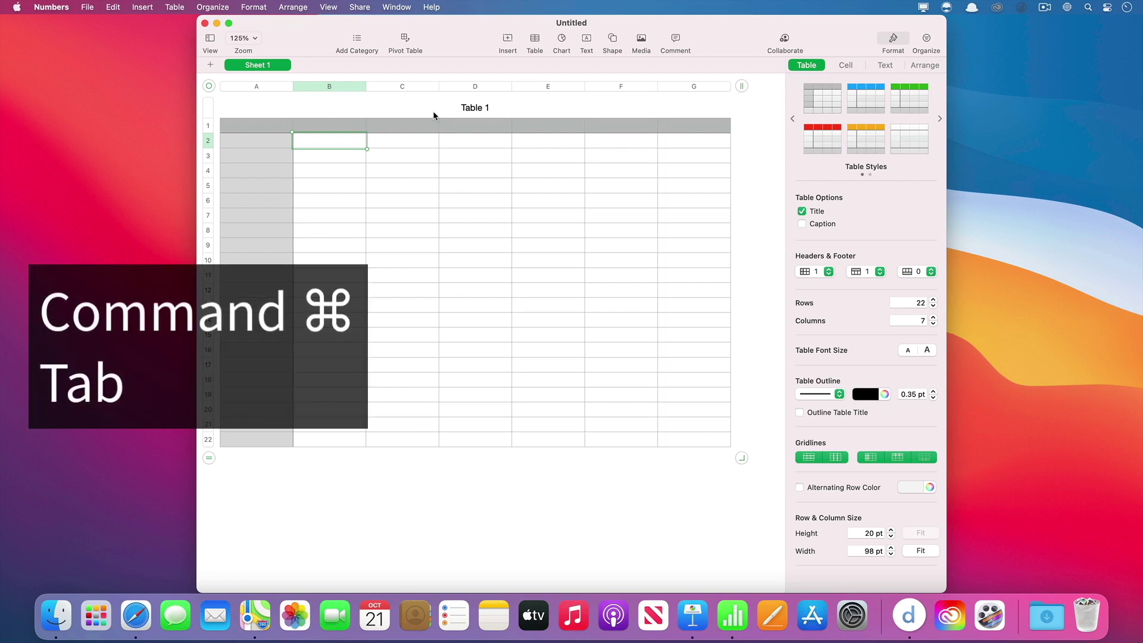
{"action": "key", "text": "super+Tab"}
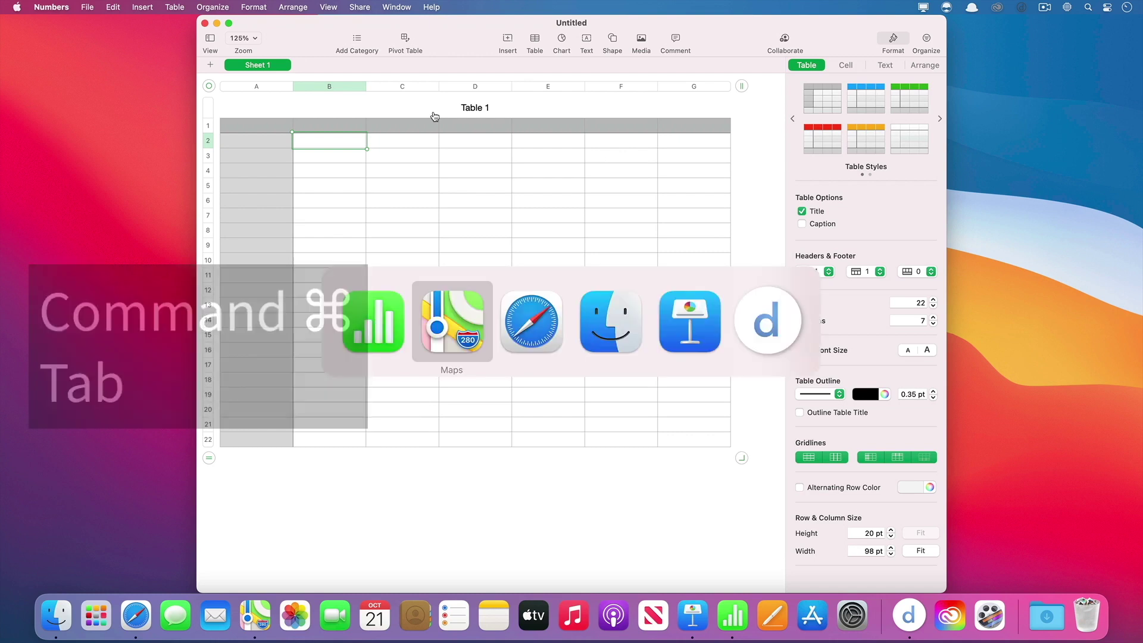
{"action": "key", "text": "super+Tab"}
{"action": "key", "text": "super+Tab"}
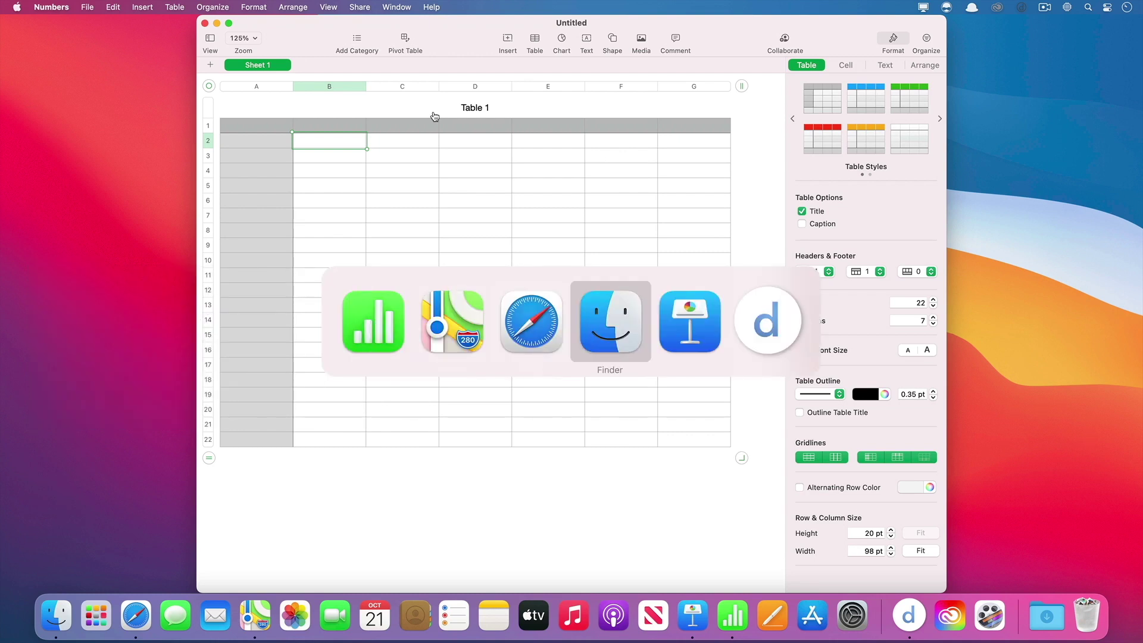
{"action": "key", "text": "super+Tab"}
{"action": "key", "text": "super+Tab"}
{"action": "key", "text": "super+Tab"}
{"action": "key", "text": "super+Tab"}
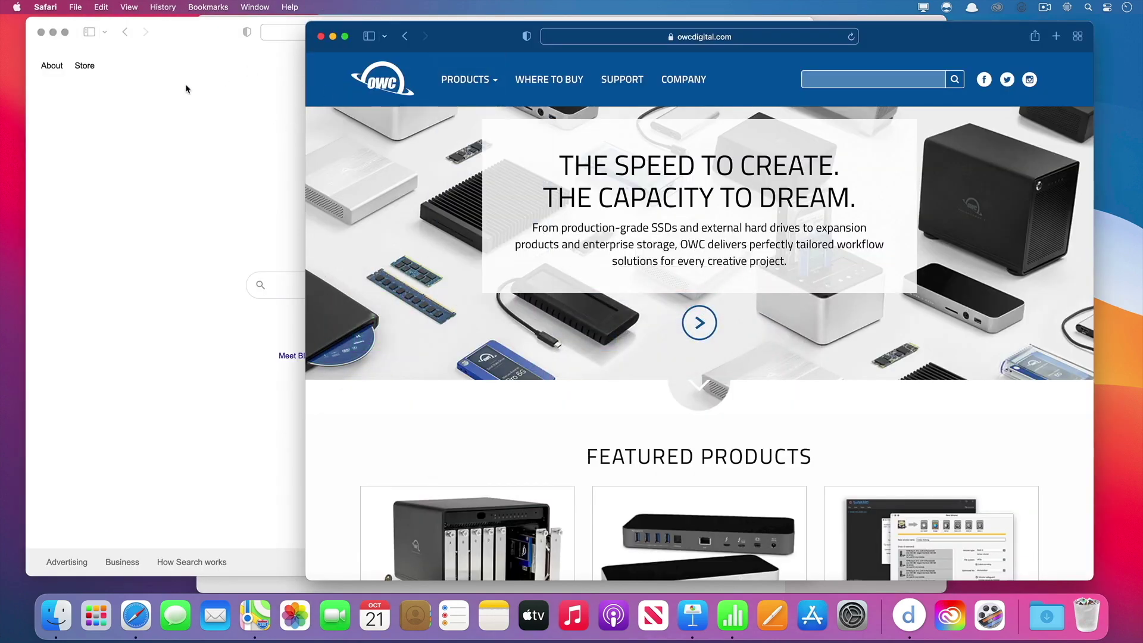
Narrow the Safari OWC page window by dragging its right edge left
{"action": "left_click", "coordinate": [45, 8]}
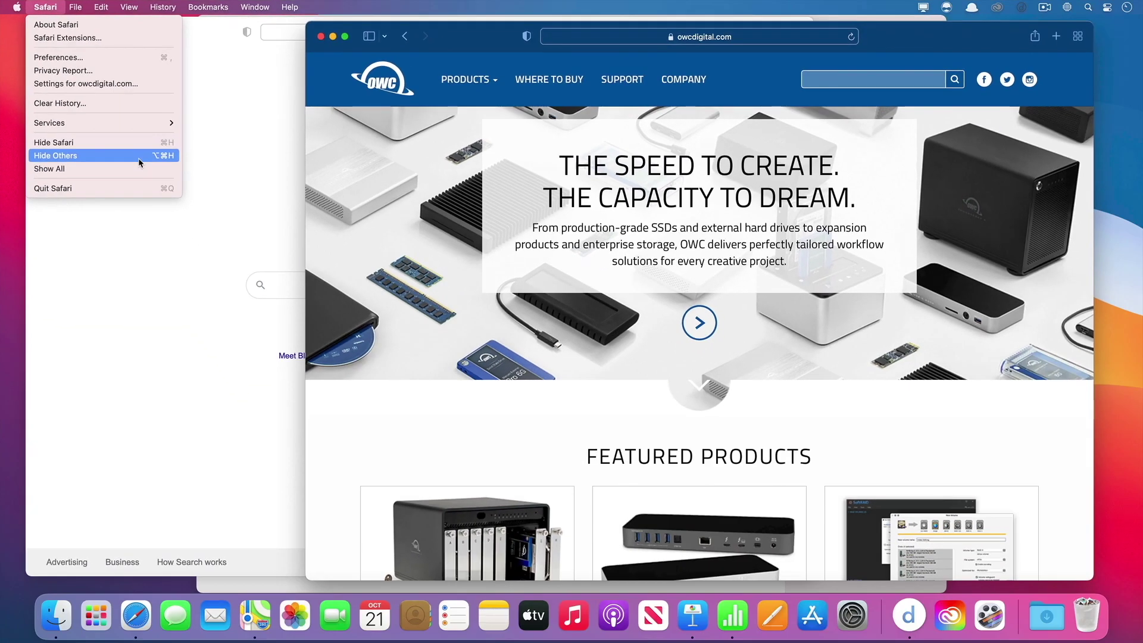
{"action": "left_click", "coordinate": [755, 32]}
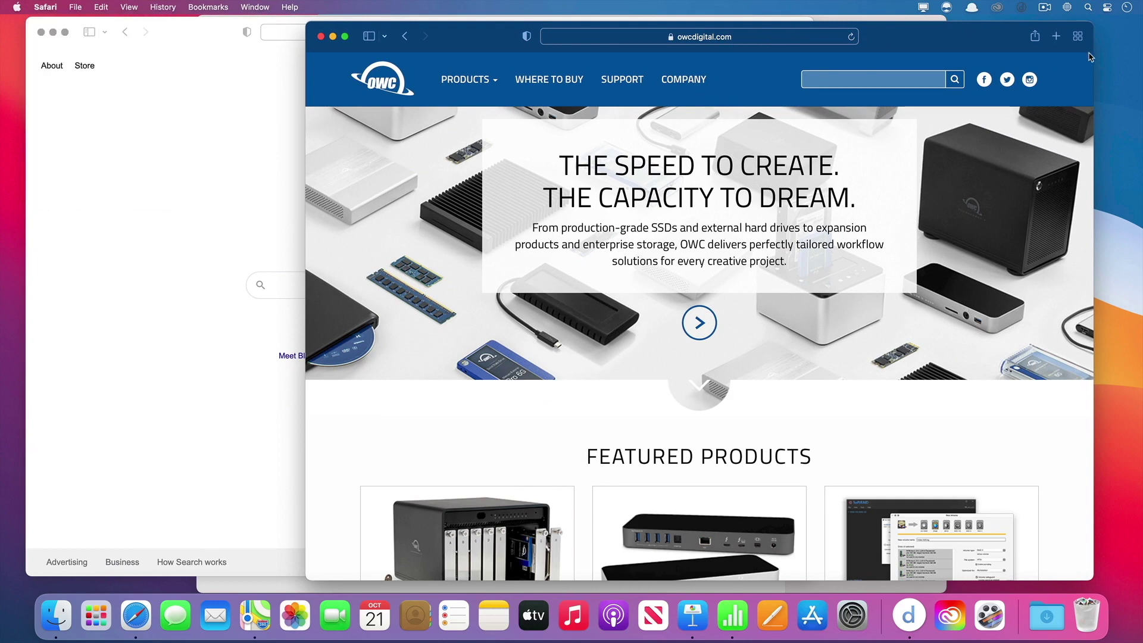
{"action": "left_click_drag", "start_coordinate": [1092, 57], "coordinate": [1039, 57]}
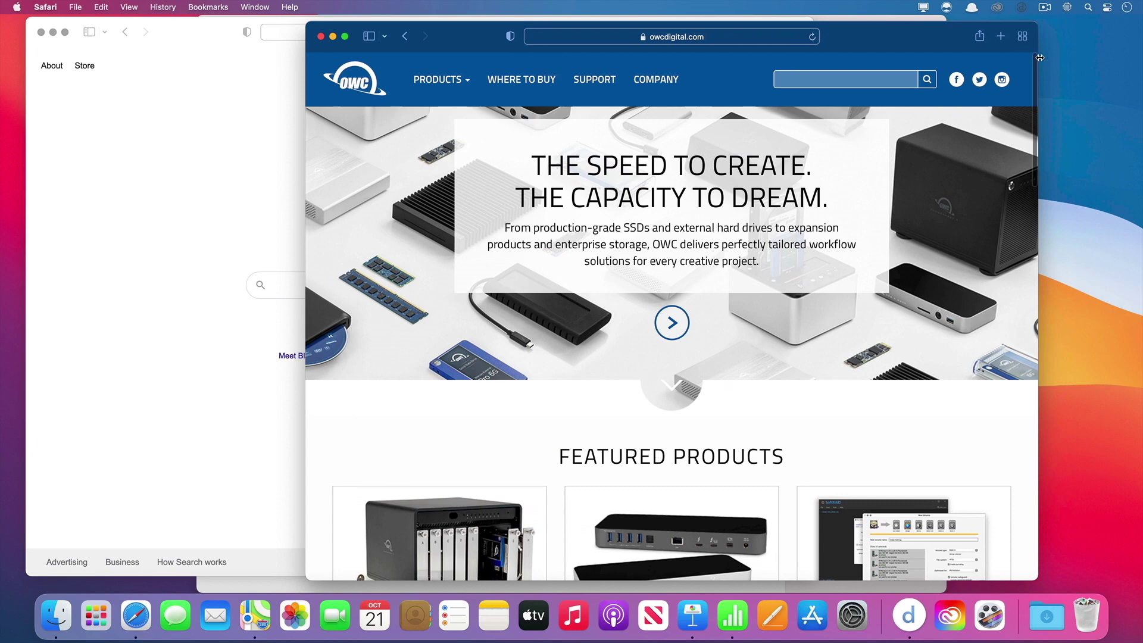
Switch to Numbers and hide all other apps with Option-Command-H
{"action": "key", "text": "super+Tab"}
{"action": "key", "text": "super+Tab"}
{"action": "key", "text": "super+Tab"}
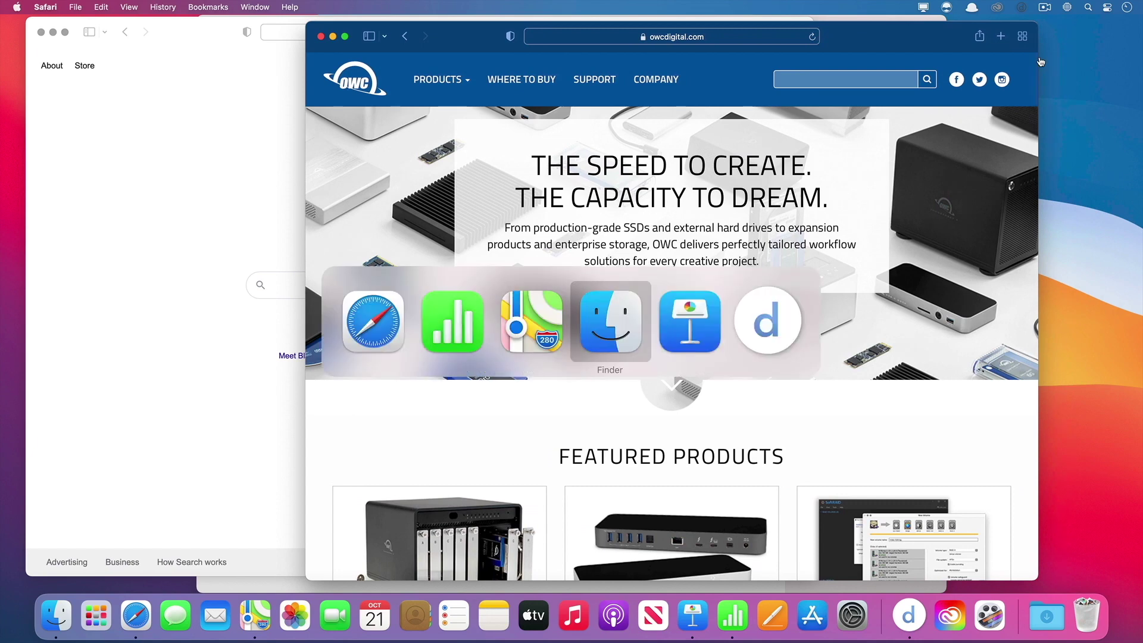
{"action": "key", "text": "super+shift+Tab"}
{"action": "key", "text": "super+shift+Tab"}
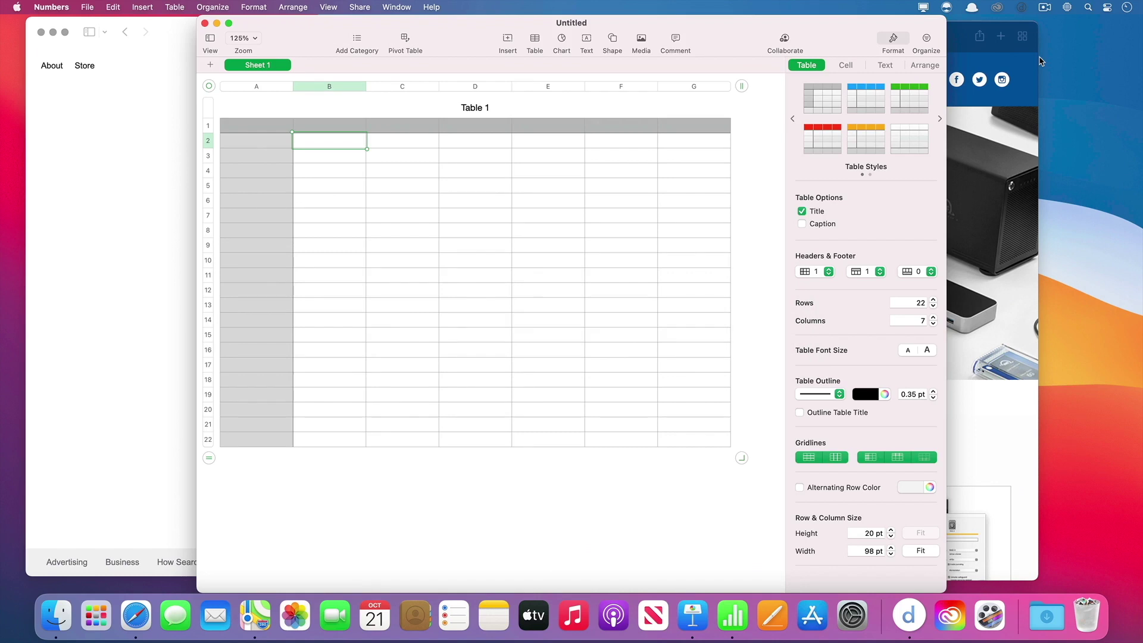
{"action": "key", "text": "super+alt+h"}
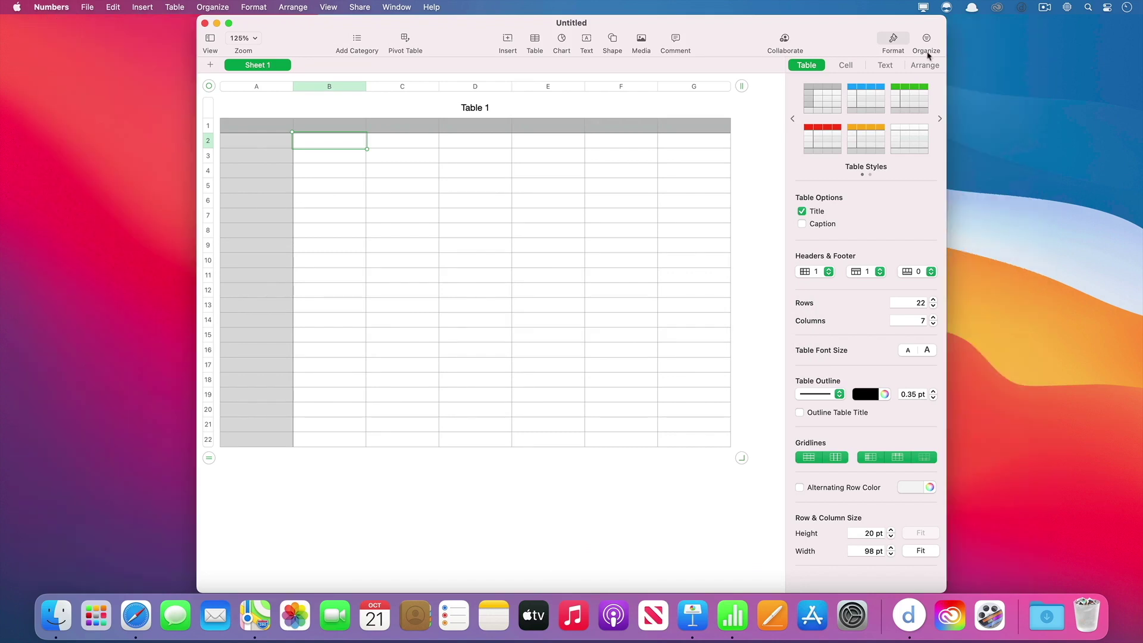
{"action": "left_click", "coordinate": [51, 6]}
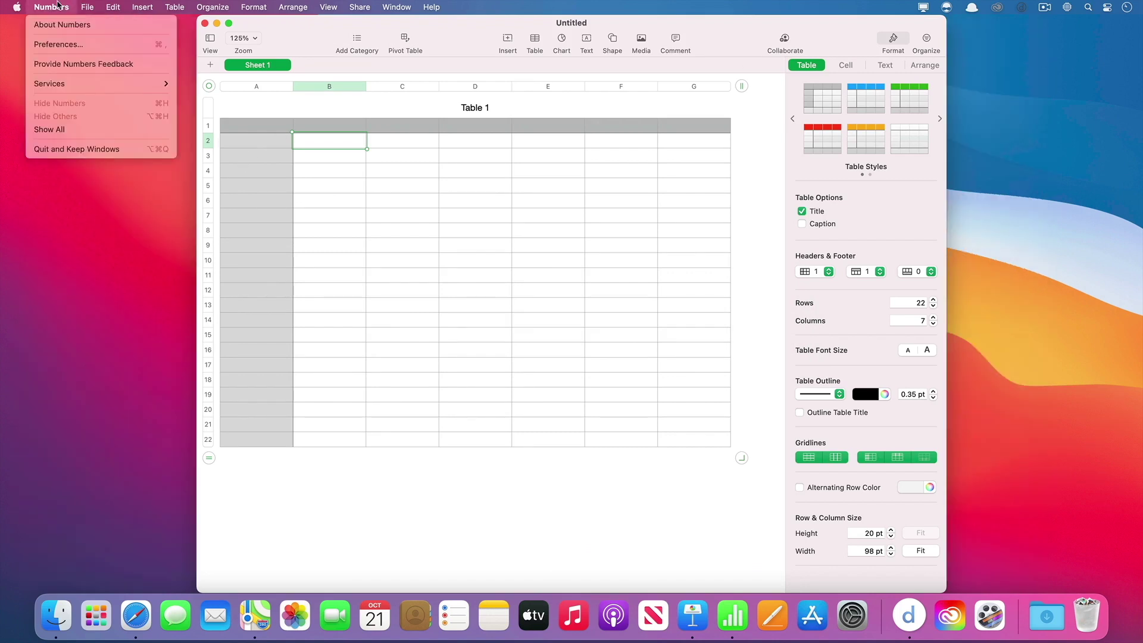
Choose Show All in the Numbers menu to reveal Safari's Google and OWC windows
{"action": "left_click", "coordinate": [76, 131]}
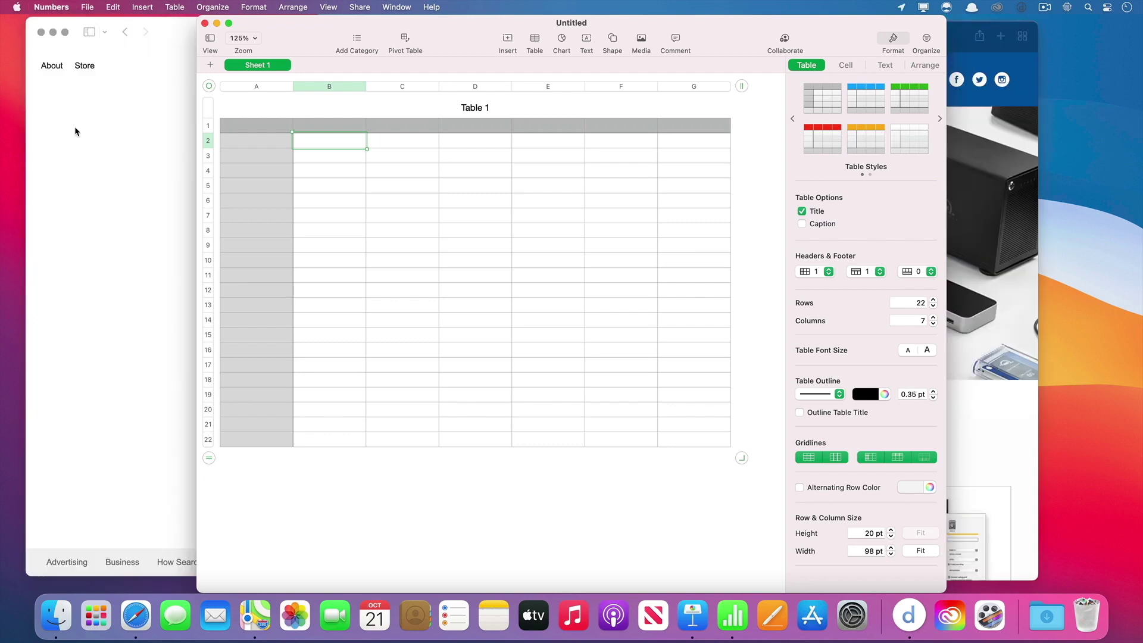